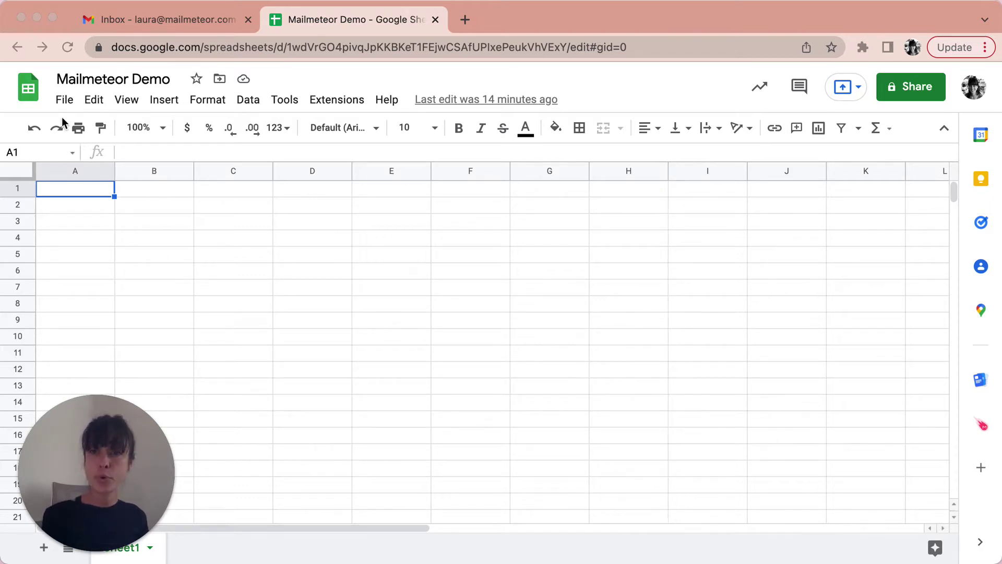
- Import Contact list_USA.xlsx from My Drive as a new spreadsheet and open it
click(64, 102)
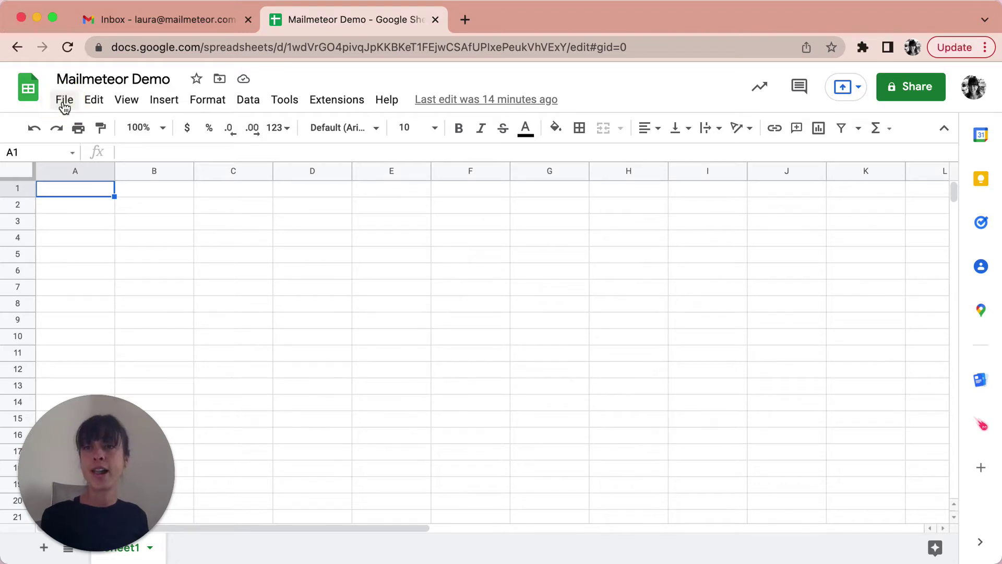
click(64, 104)
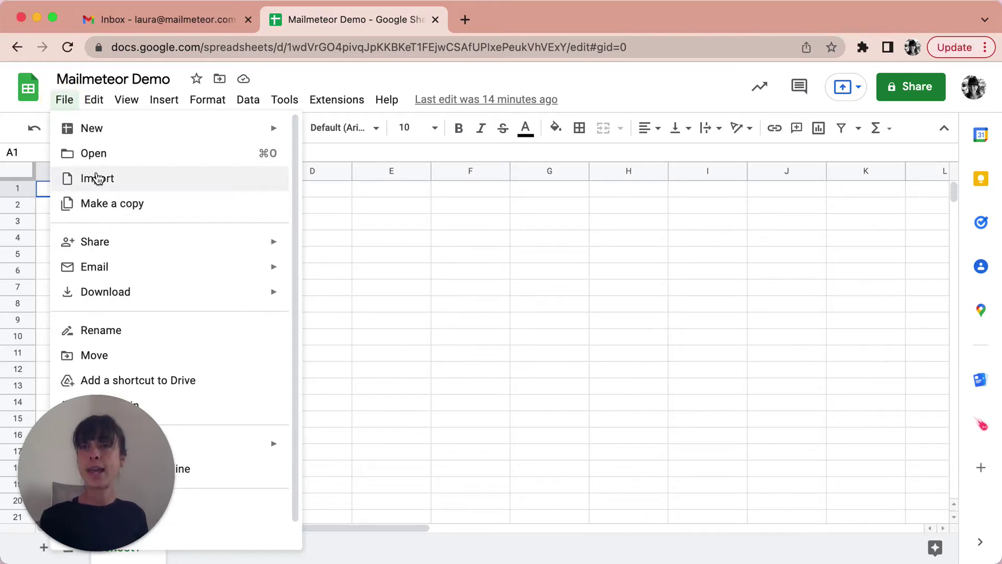
click(97, 179)
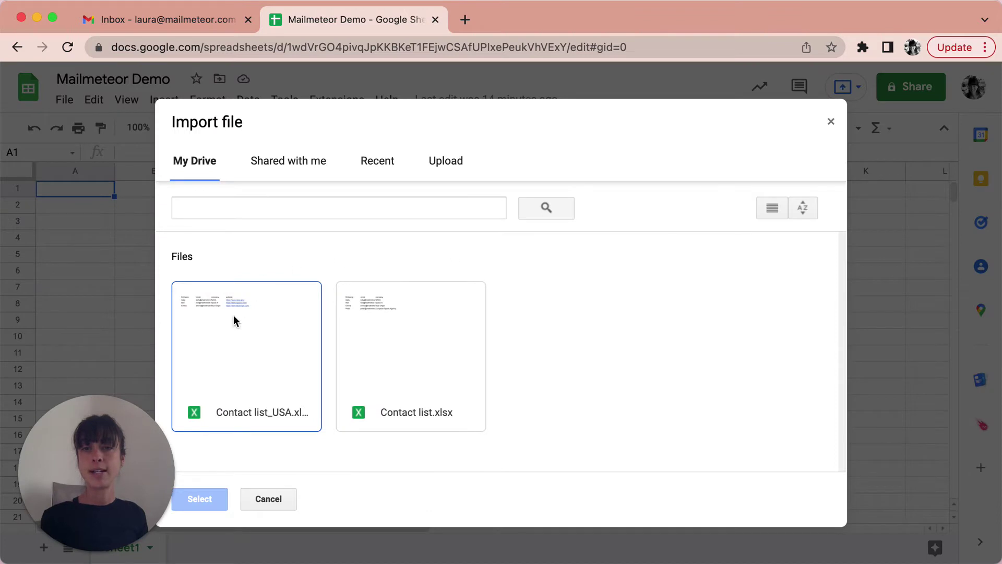
click(230, 331)
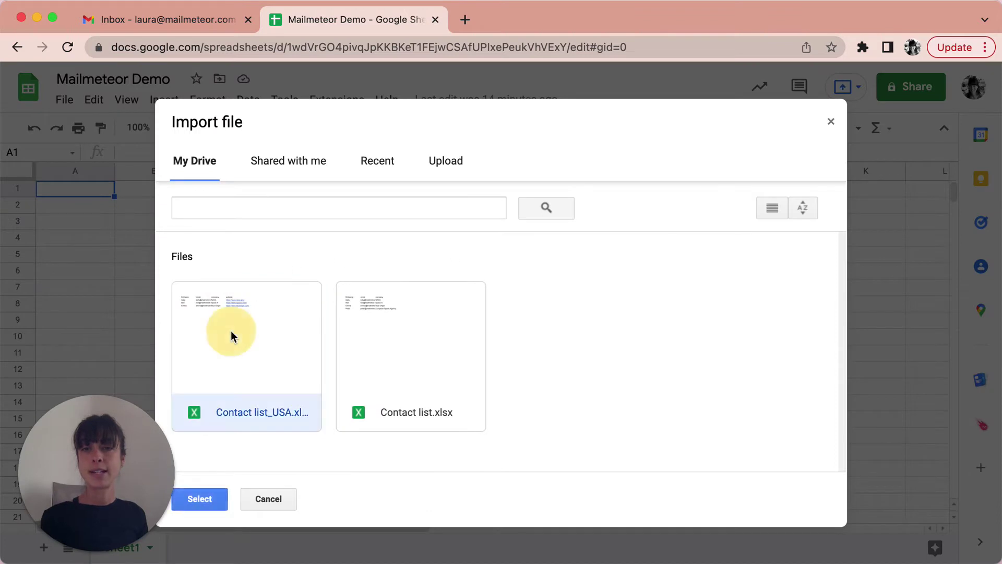
click(208, 501)
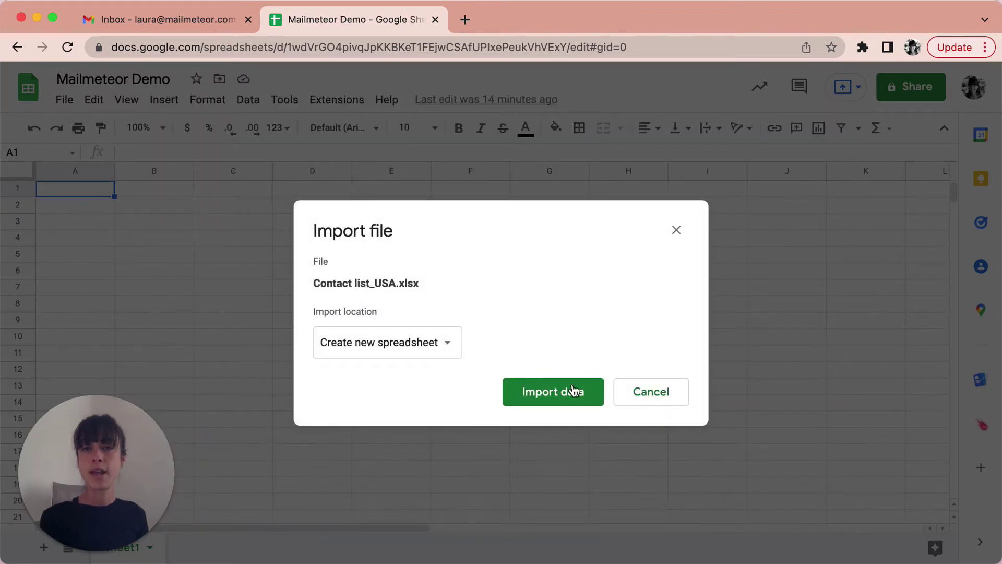
click(569, 392)
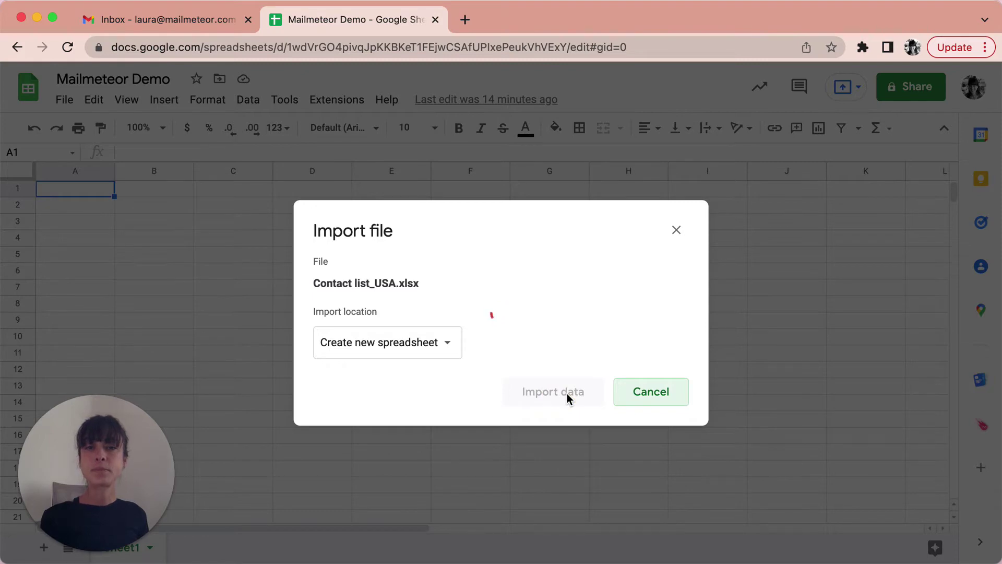
click(478, 311)
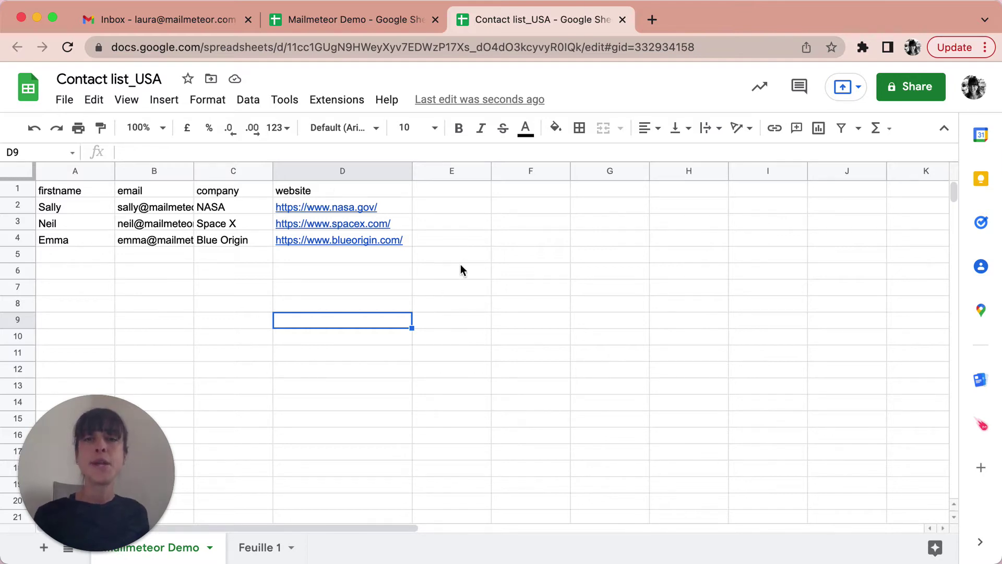
- Enter the header 'link' in cell E1
click(452, 191)
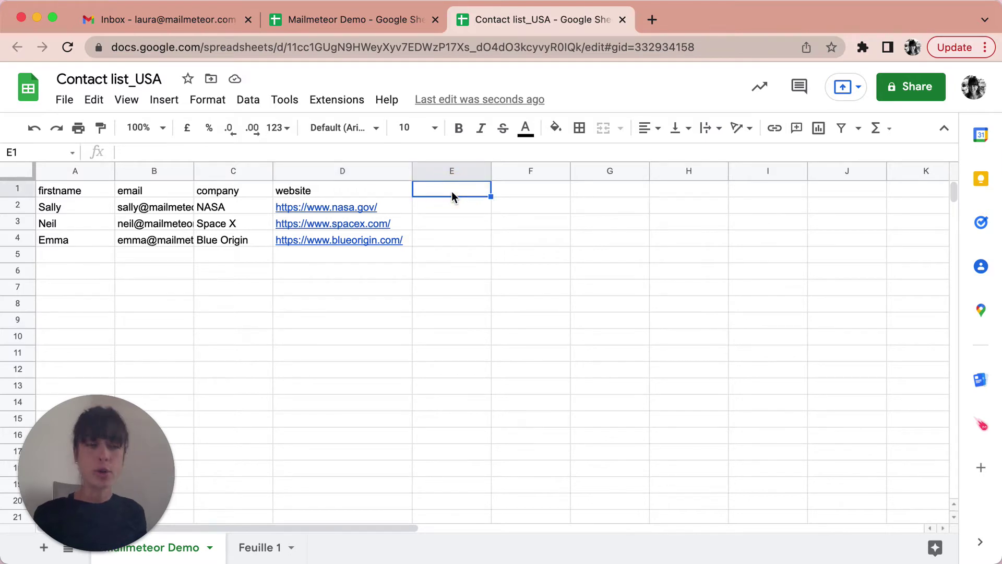
text(link)
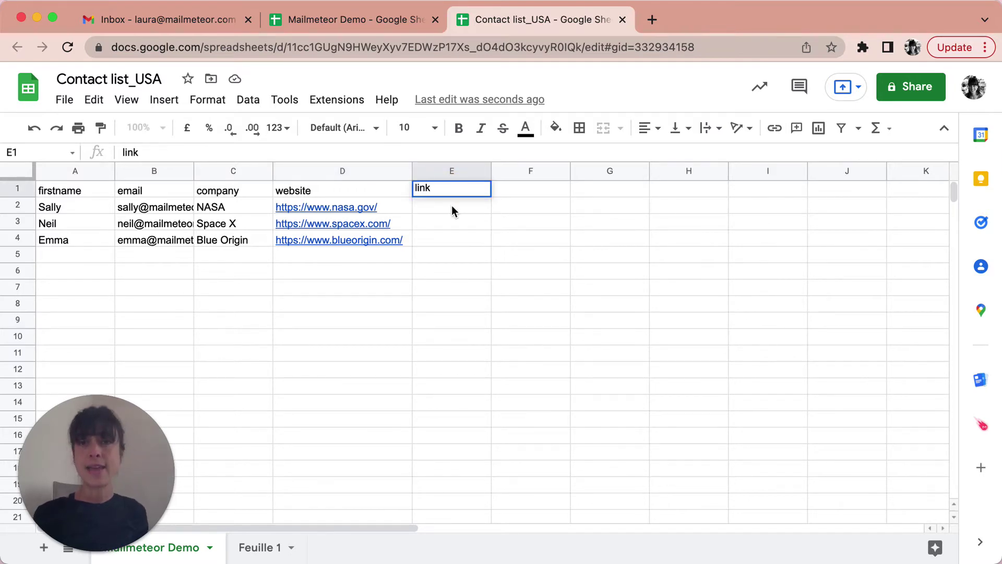
click(452, 209)
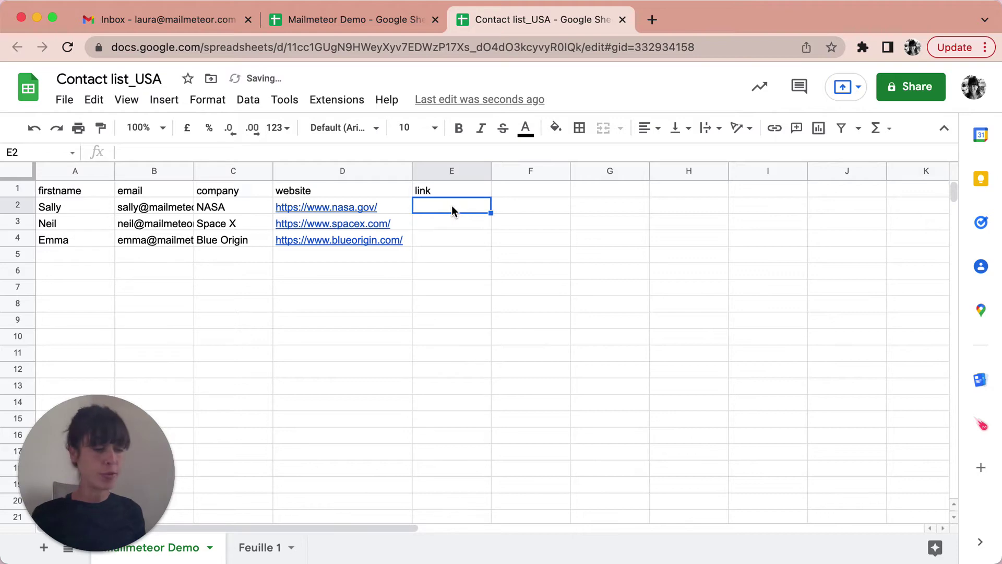
- Begin a =HYPERLINK formula in E2 referencing the website in D2, extended to C2:D2
text(=)
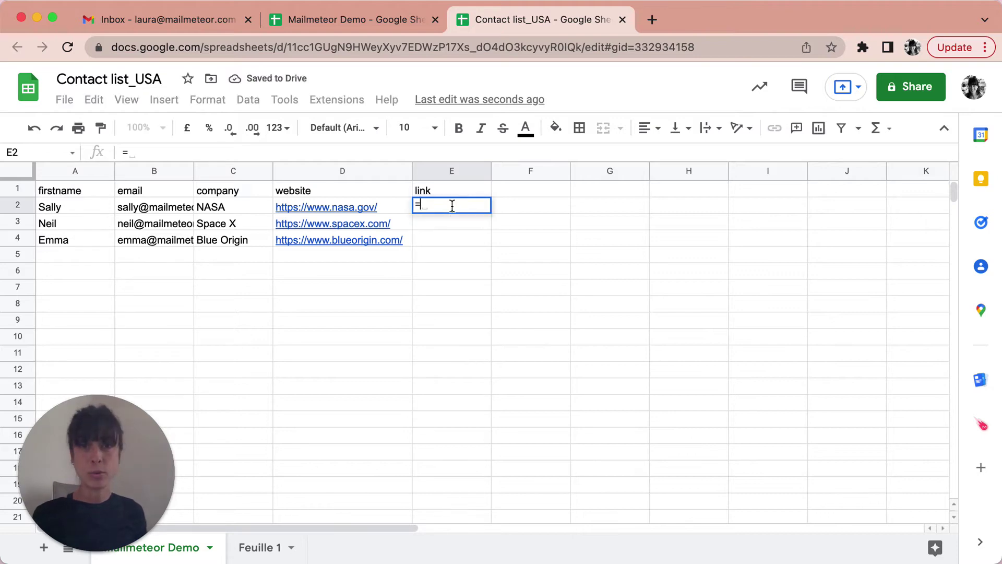
text(HYP)
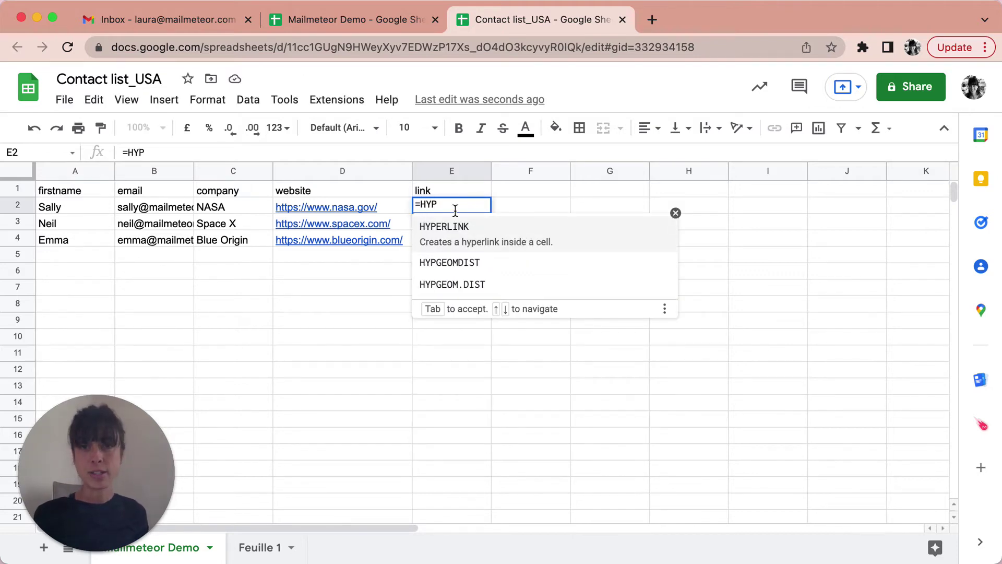
click(472, 232)
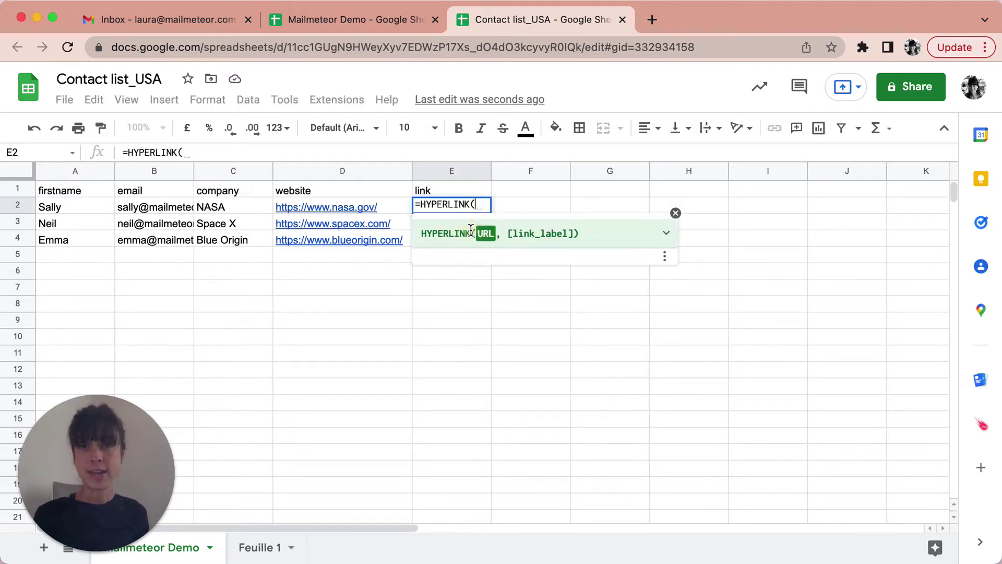
click(383, 208)
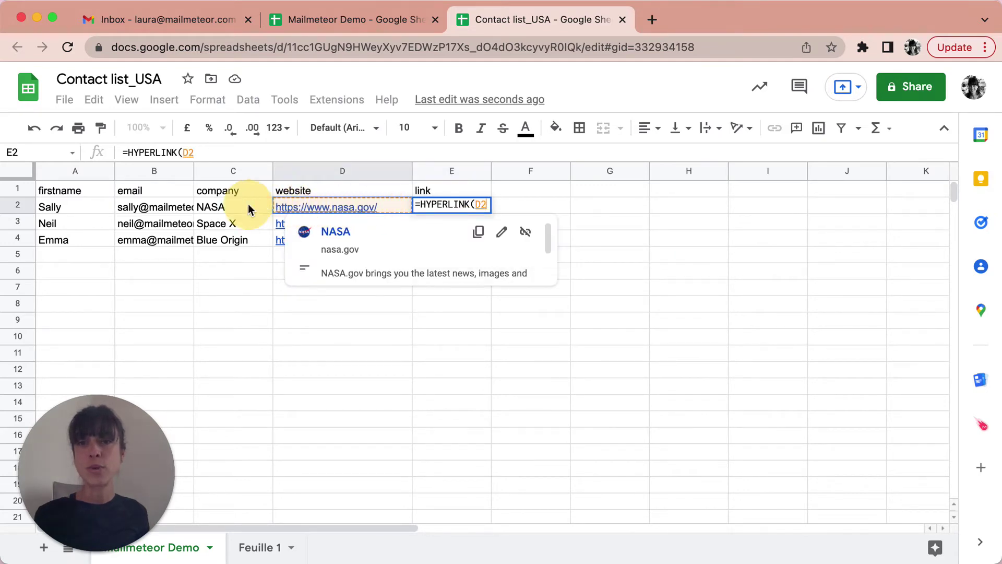
shift+click(224, 211)
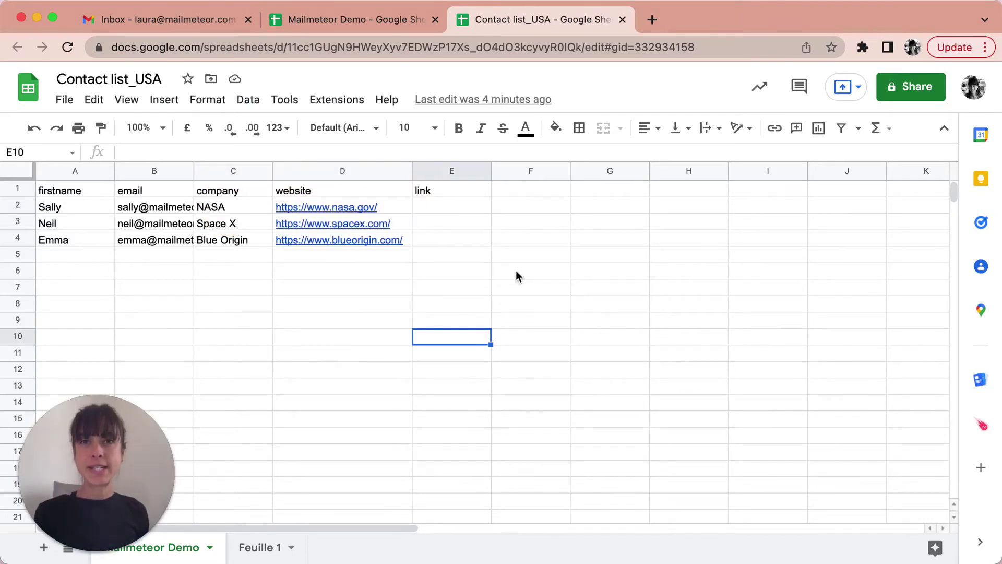
- Launch Mailmeteor from Extensions and create a new blank email template
click(334, 104)
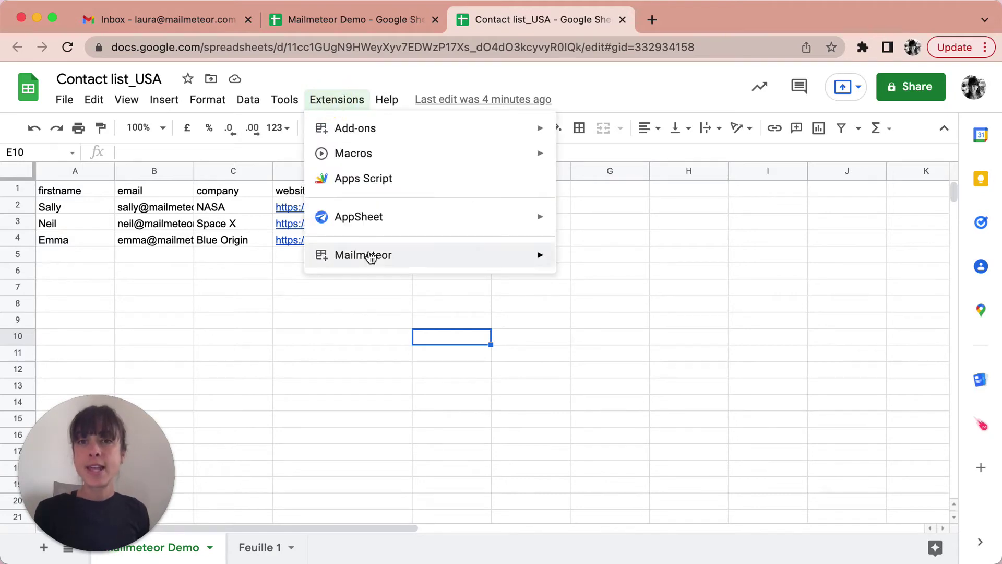
mouse_move(370, 257)
click(587, 260)
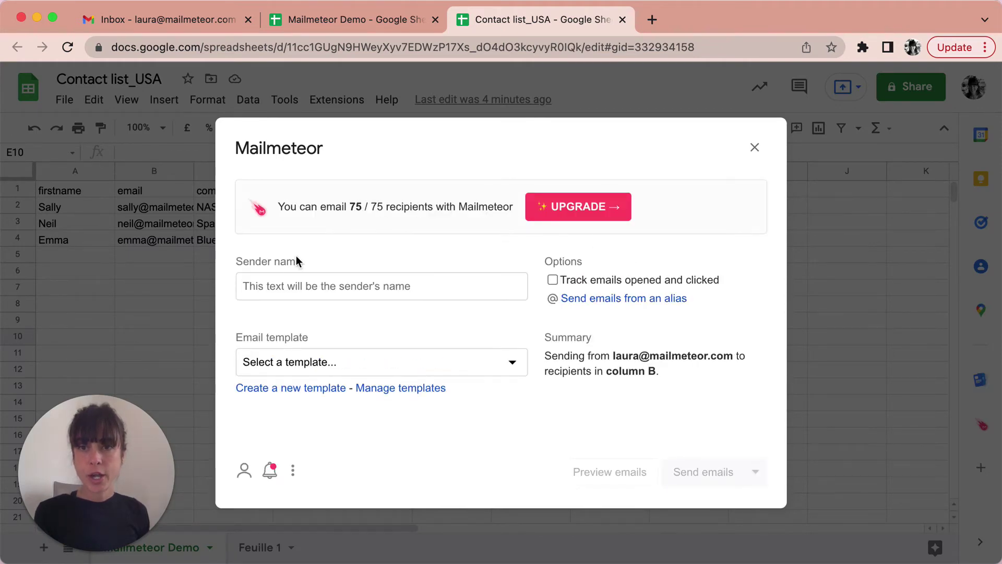
click(271, 389)
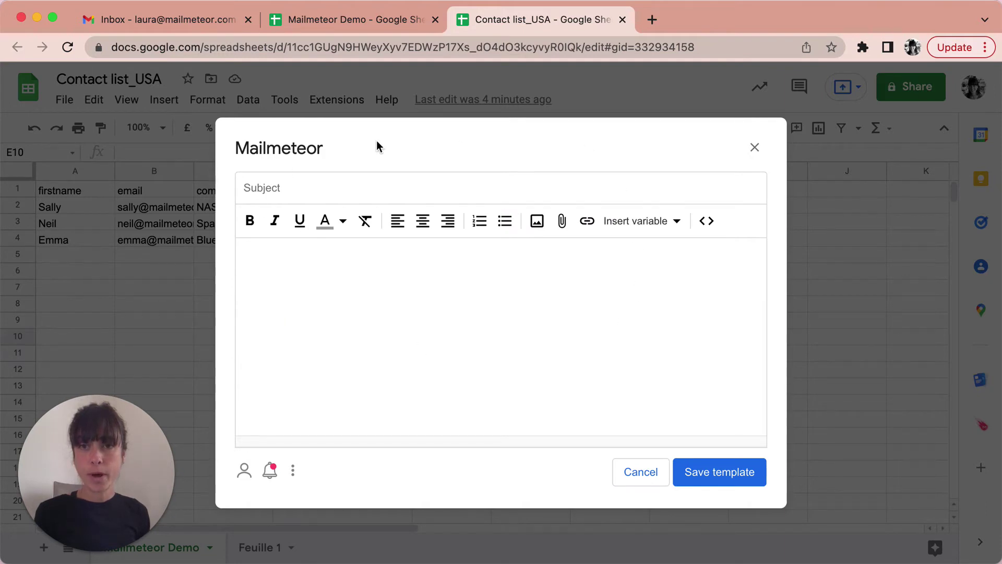
click(309, 185)
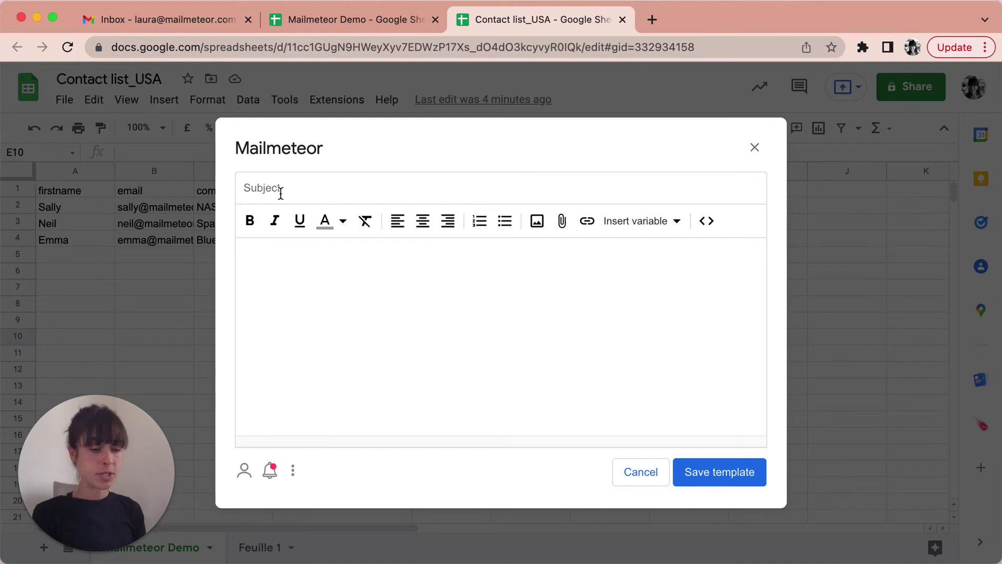
- Enter the subject 'Welcome to Mailmeteor' and paste the prepared welcome message as the body
text(Welcome to )
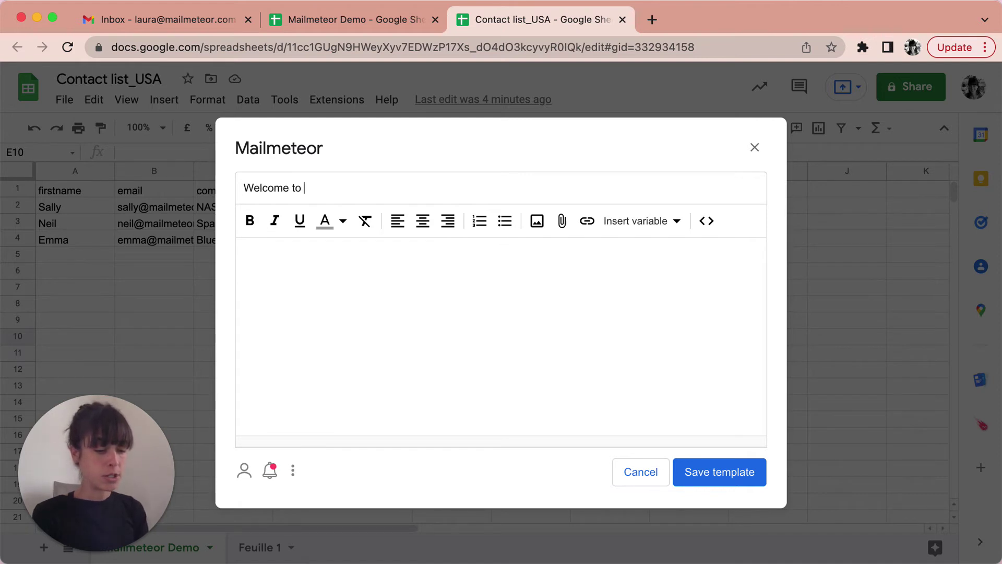
text(Mailme)
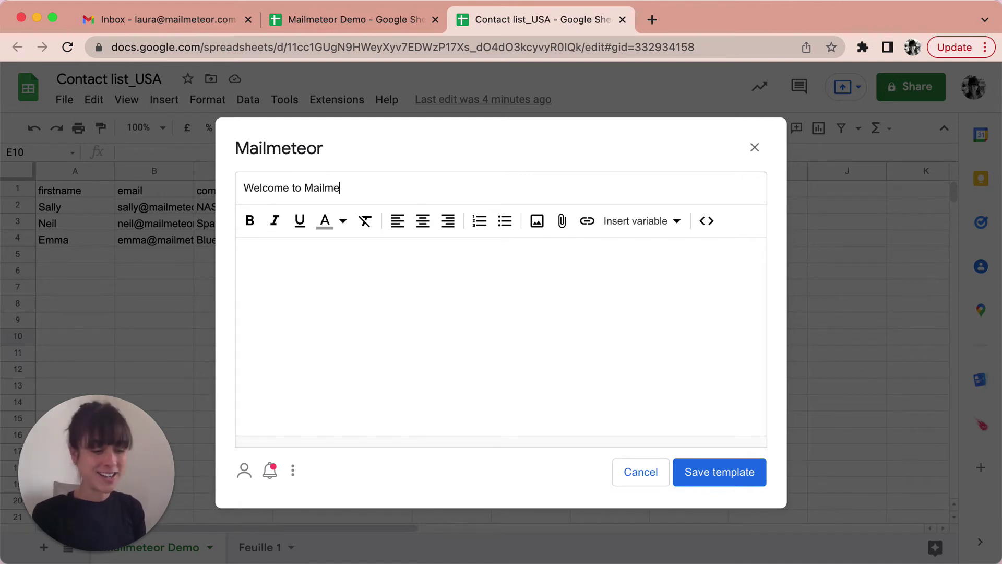
text(teor)
click(279, 262)
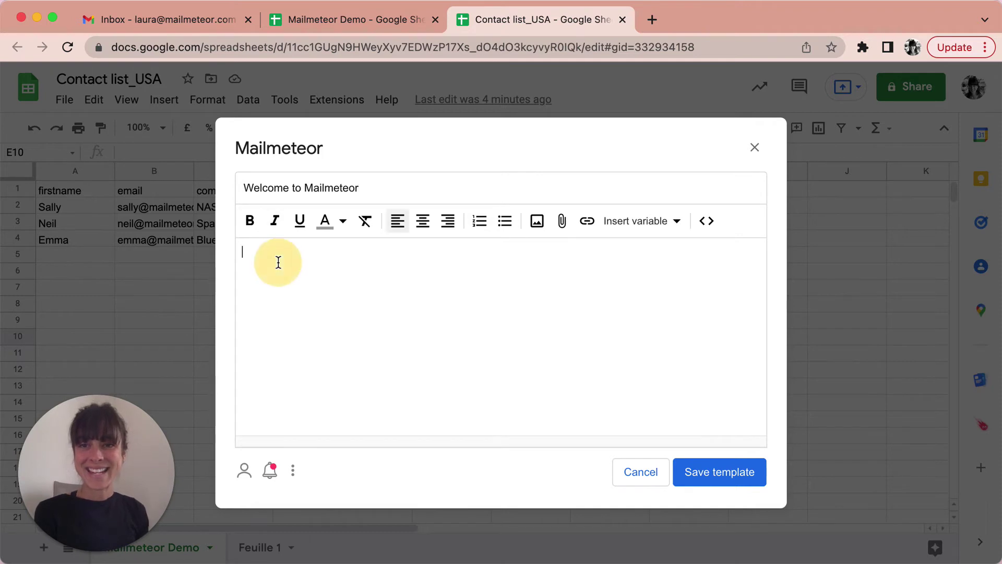
key(super+v)
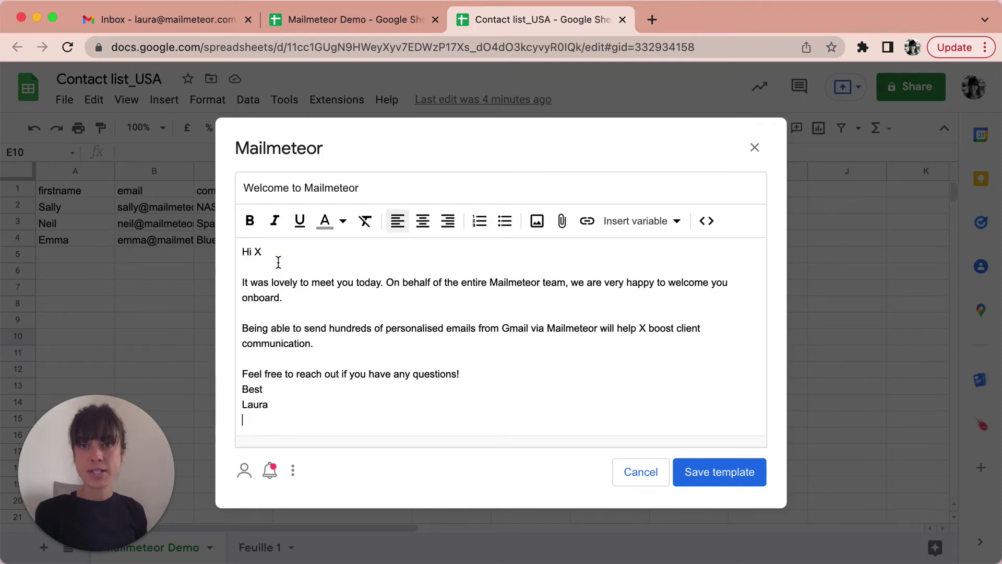
- Select the X placeholder after 'Hi' and bring up the recipient variables list
click(302, 405)
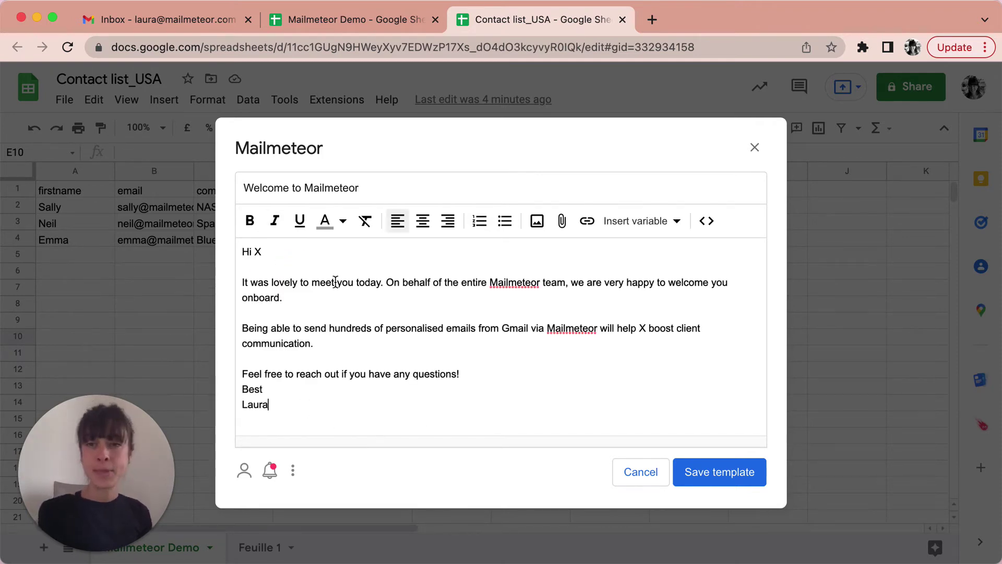
click(262, 253)
click(257, 252)
double_click(257, 251)
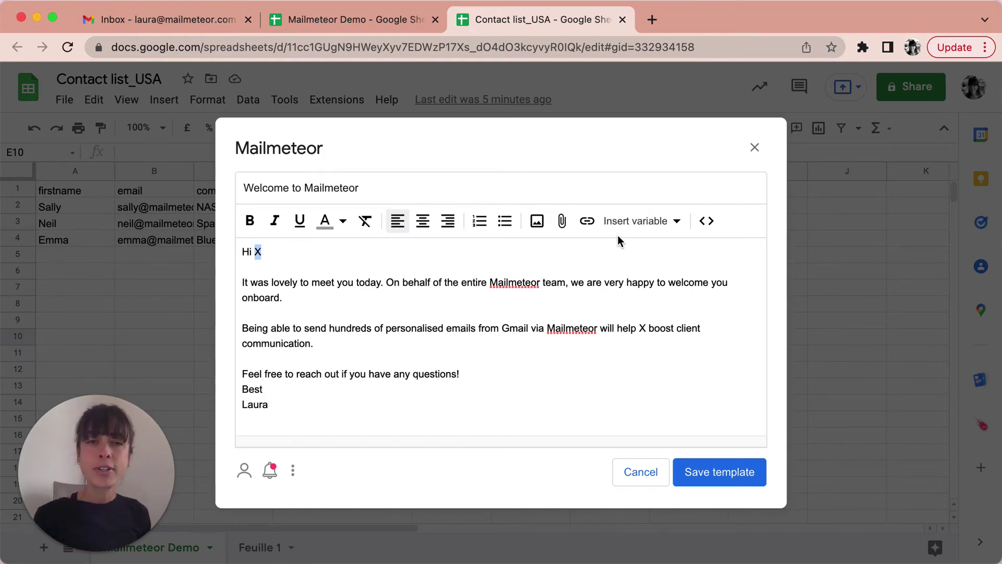
click(671, 225)
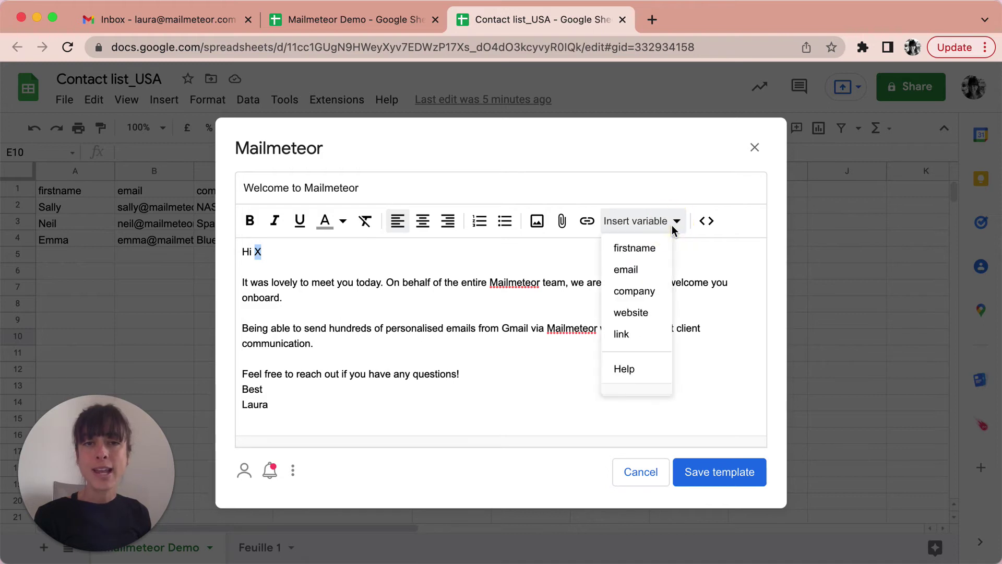
- Replace the two X placeholders with {{ firstname }} and {{ company }}, then save the template
click(655, 248)
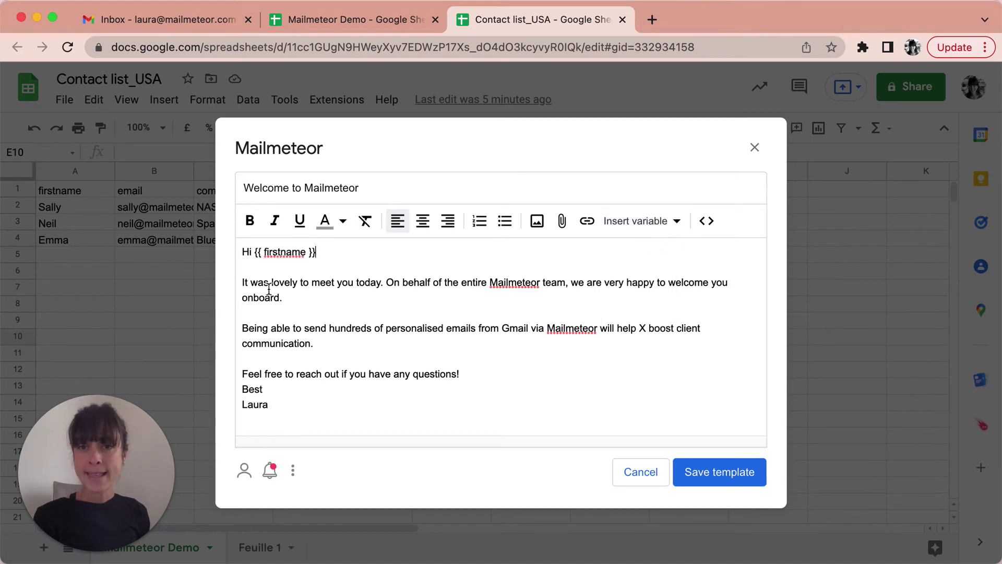
double_click(645, 329)
click(630, 220)
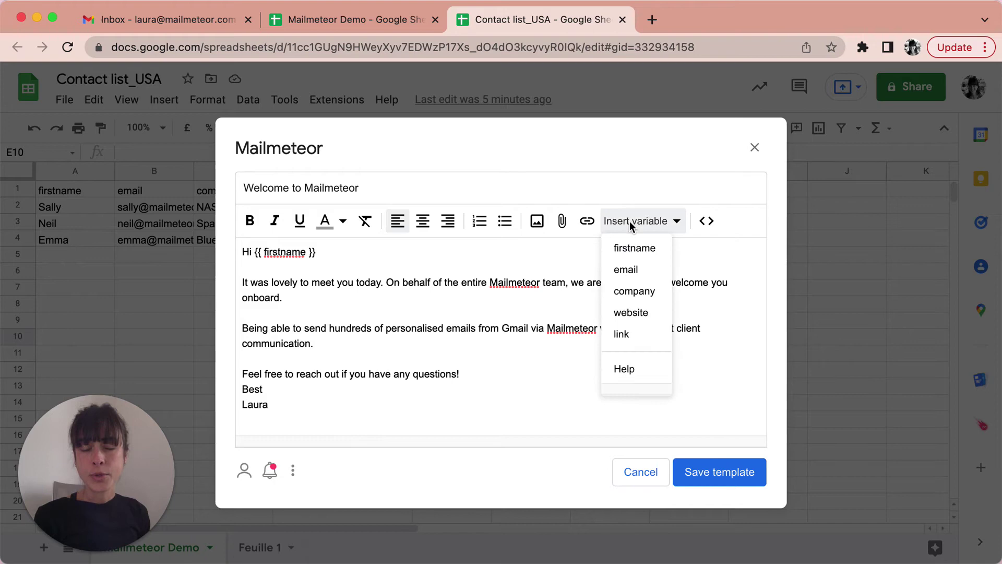
click(635, 291)
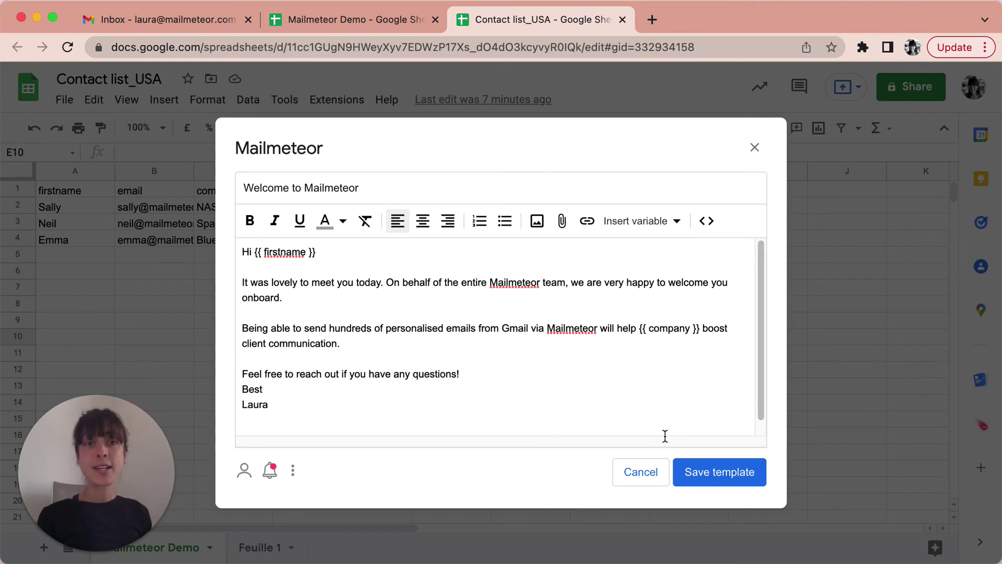
click(691, 473)
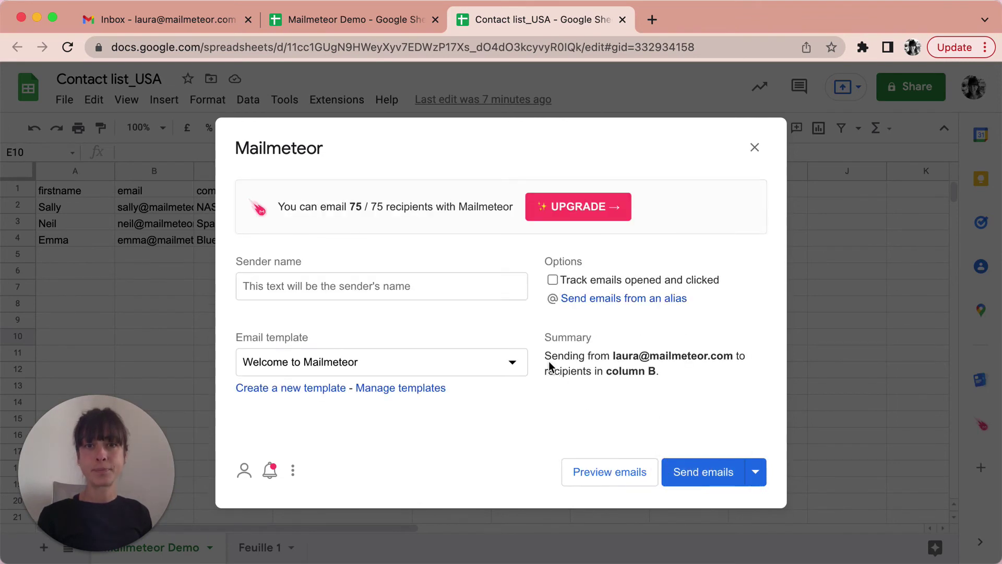
- Preview the emails, step to the next recipient, then close Mailmeteor
click(594, 474)
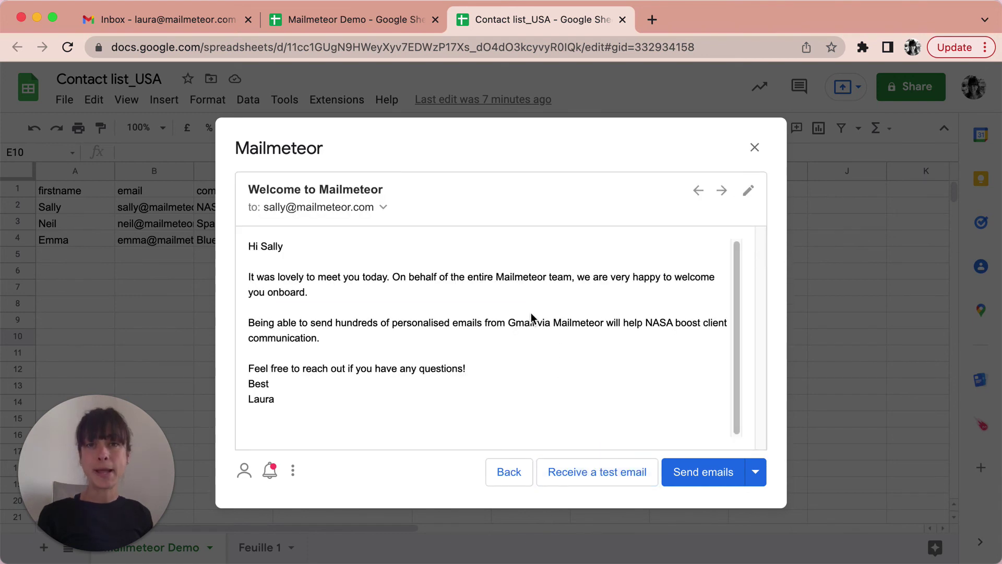
click(722, 191)
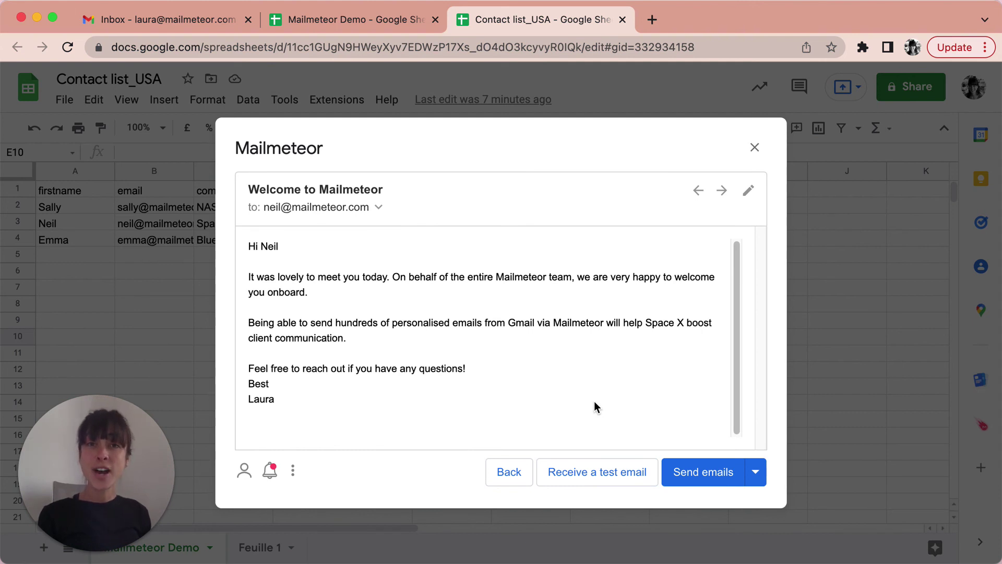
click(710, 483)
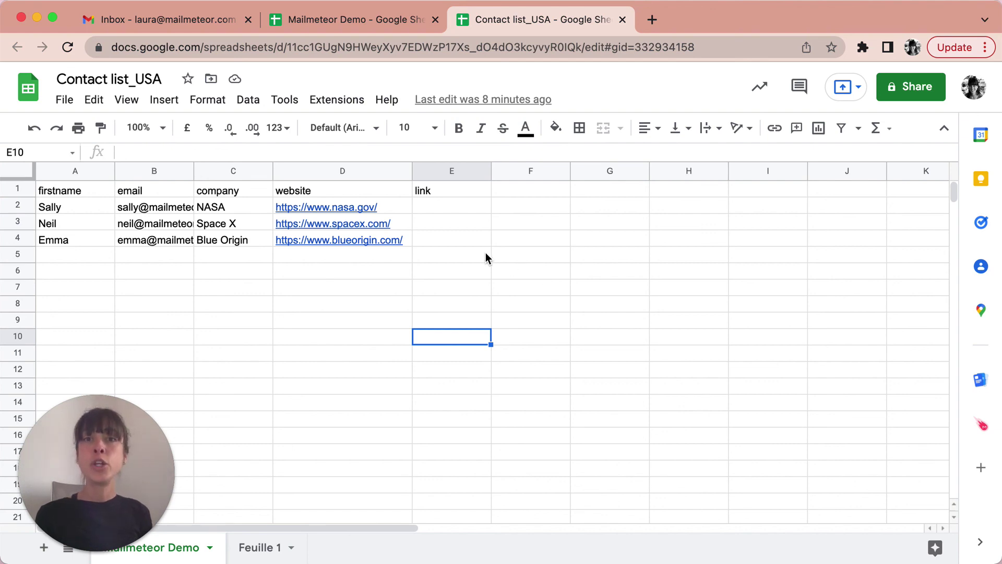
click(330, 104)
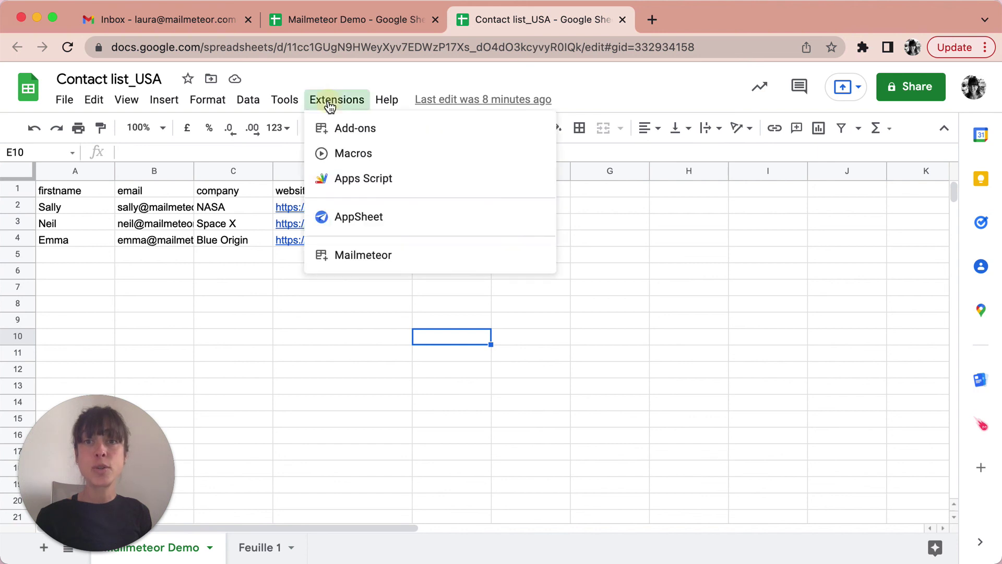
mouse_move(359, 257)
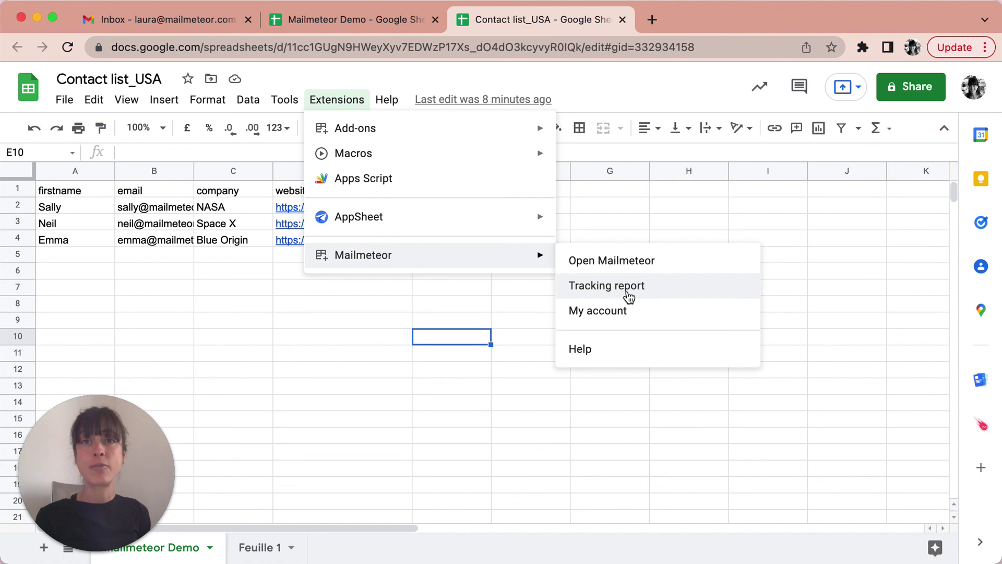
click(338, 348)
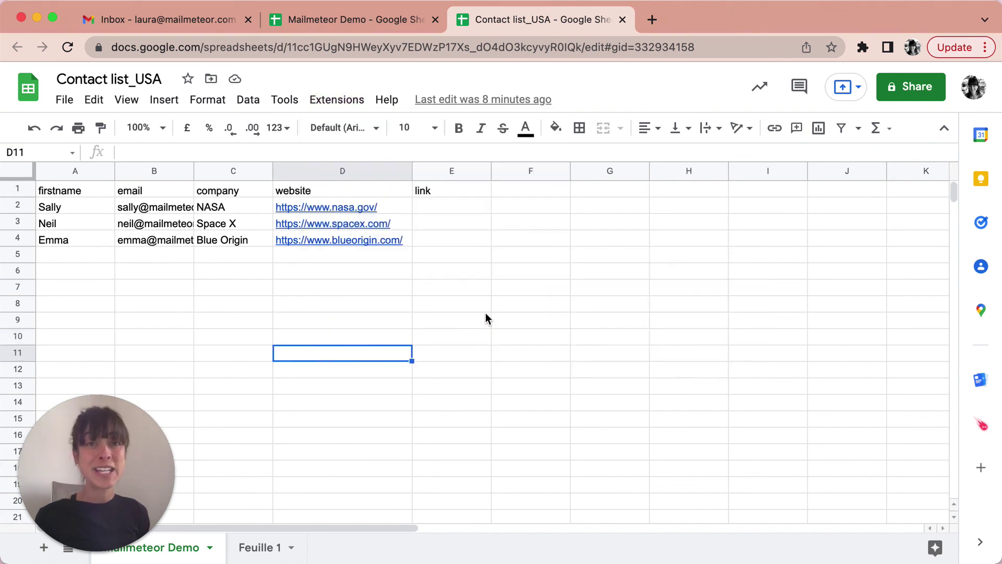